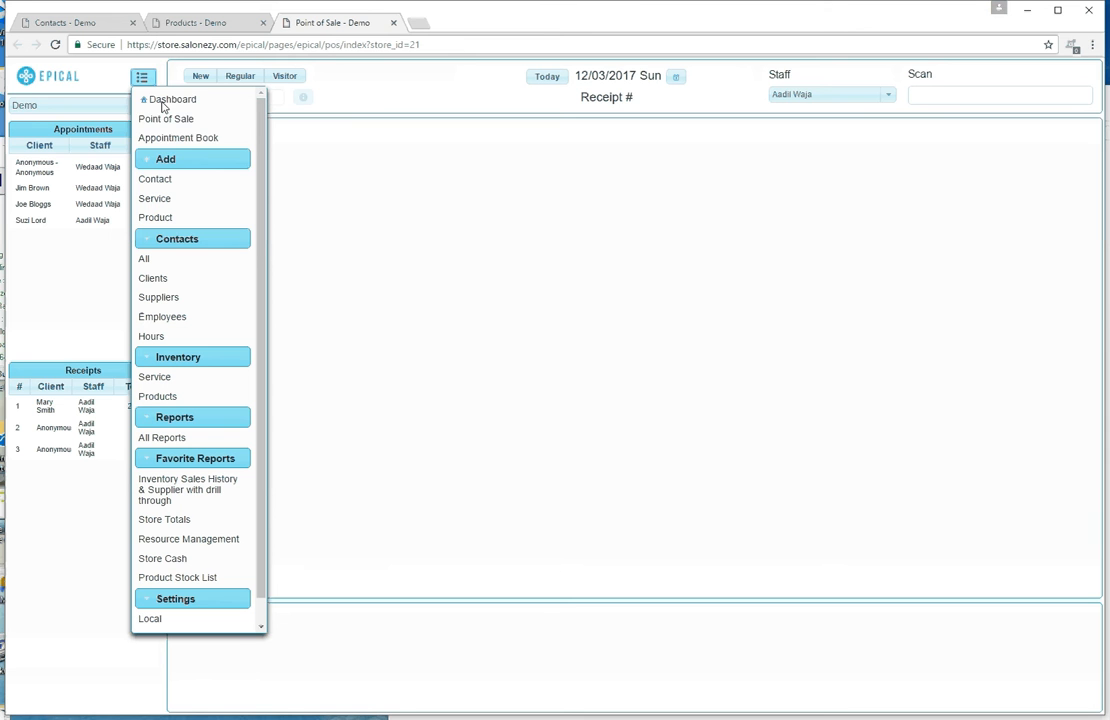
# Open the Appointment Book in a separate browser tab and bring up the check-out option for the 10:00 Men appointment
pyautogui.rightClick(175, 139)
pyautogui.click(210, 147)
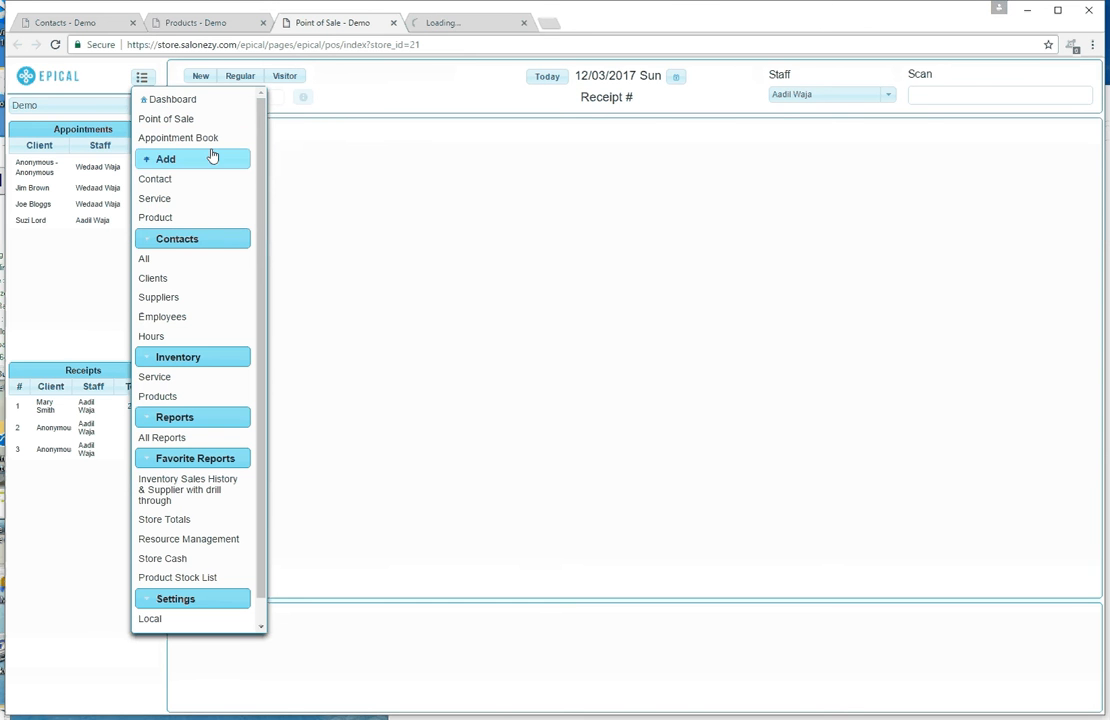
pyautogui.click(483, 28)
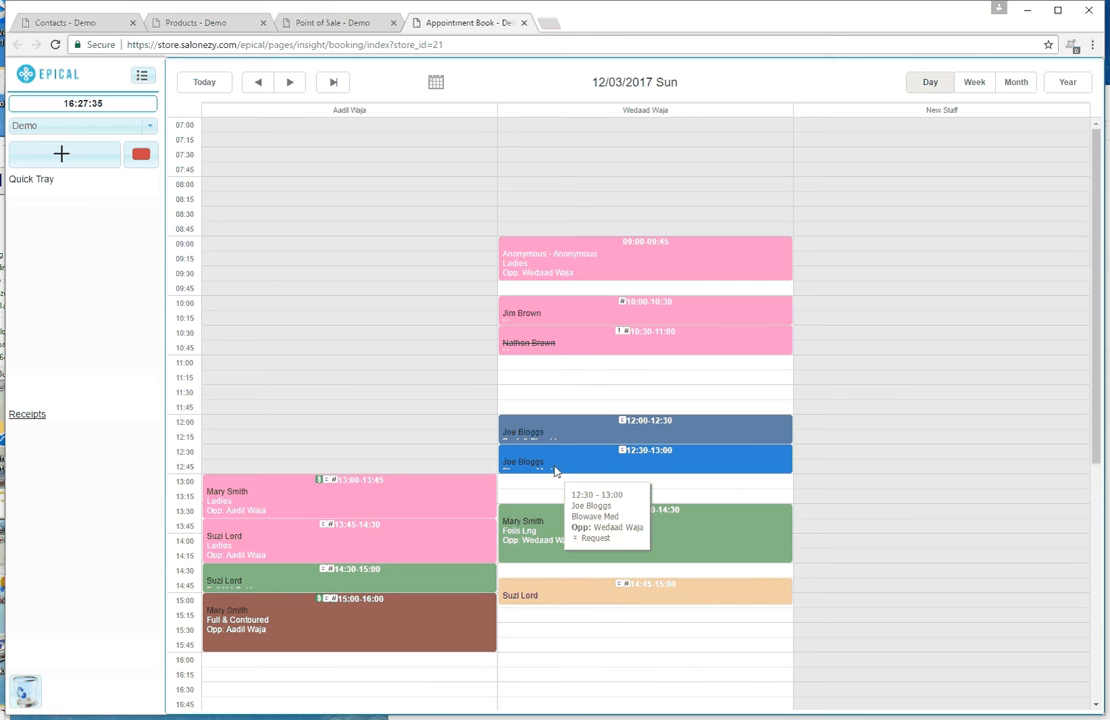
pyautogui.rightClick(570, 310)
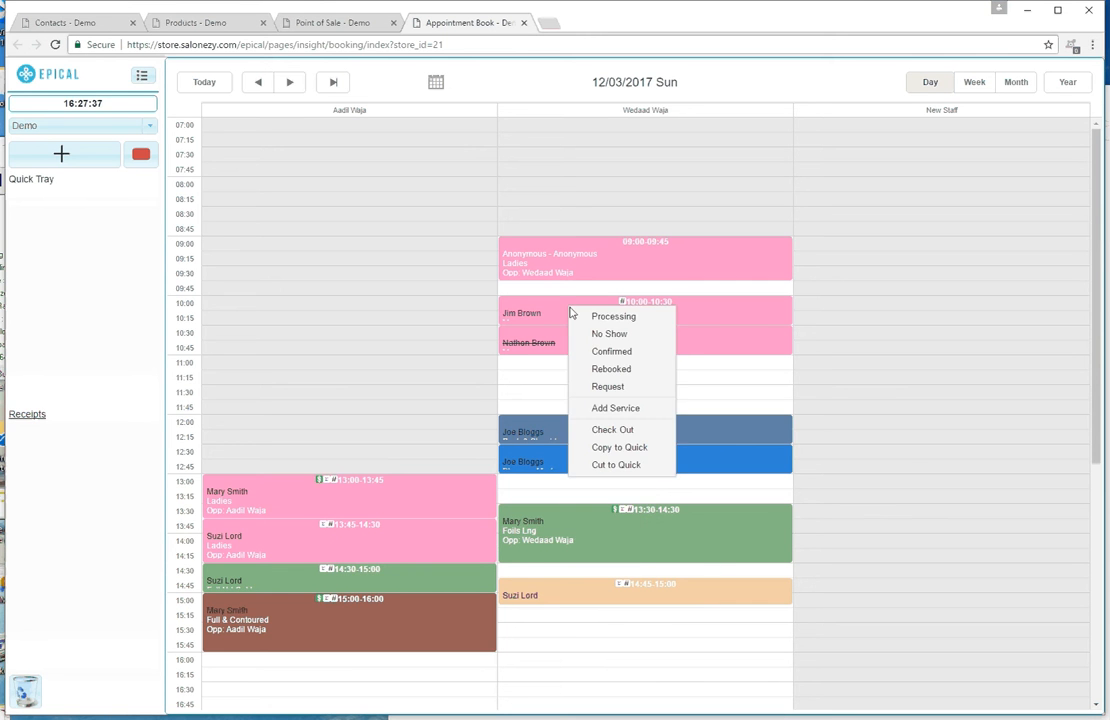
pyautogui.click(610, 430)
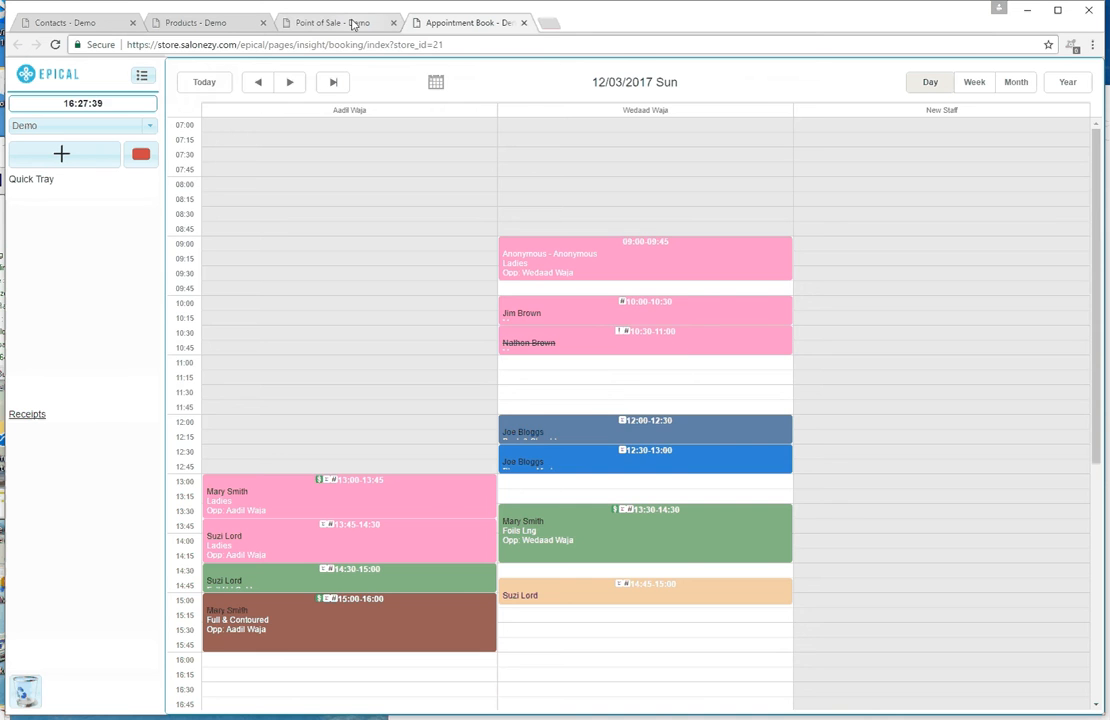
# Return to the Point of Sale and add the second and third clients in the Appointments list to one receipt
pyautogui.click(352, 24)
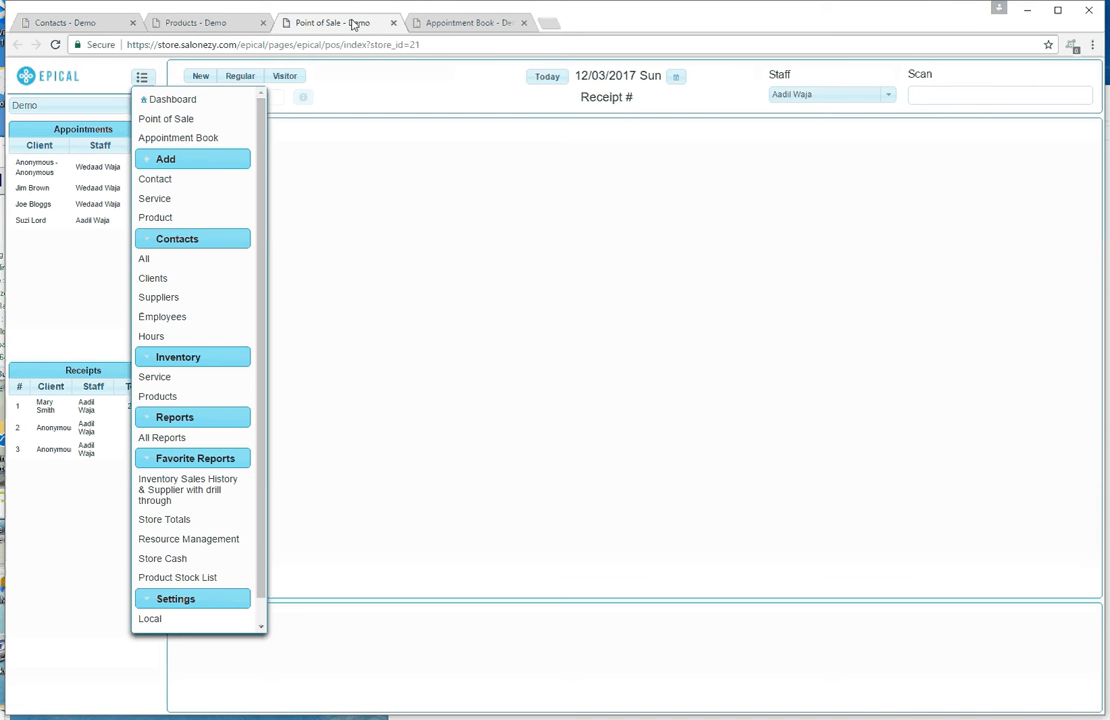
pyautogui.click(146, 79)
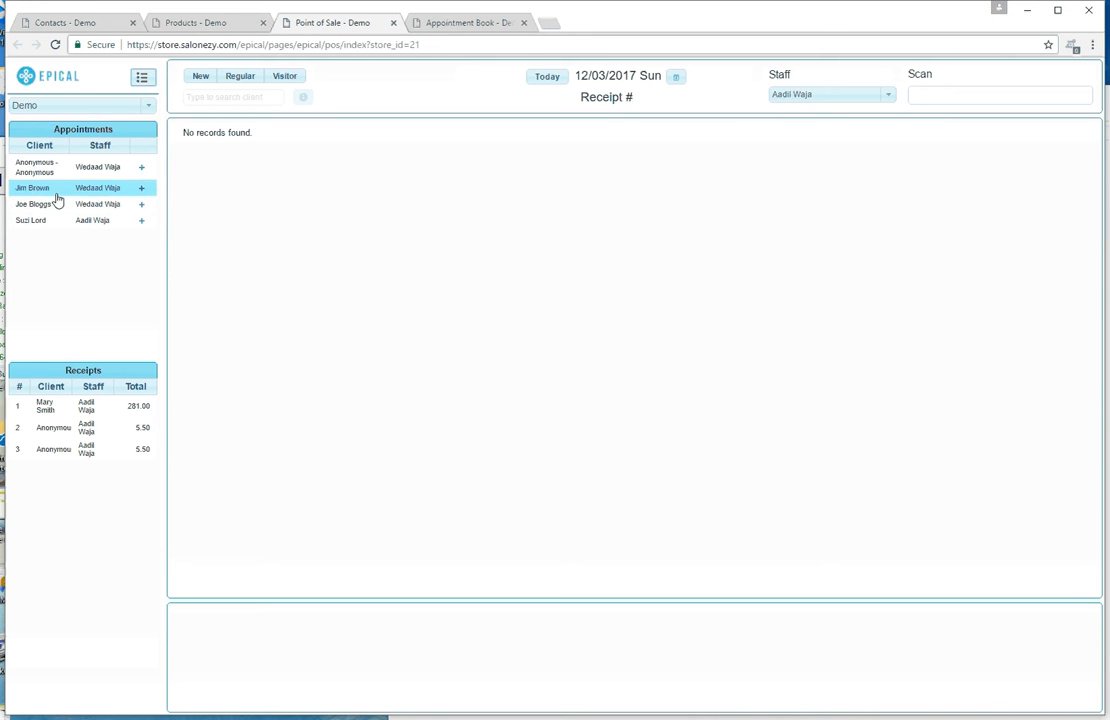
pyautogui.click(142, 190)
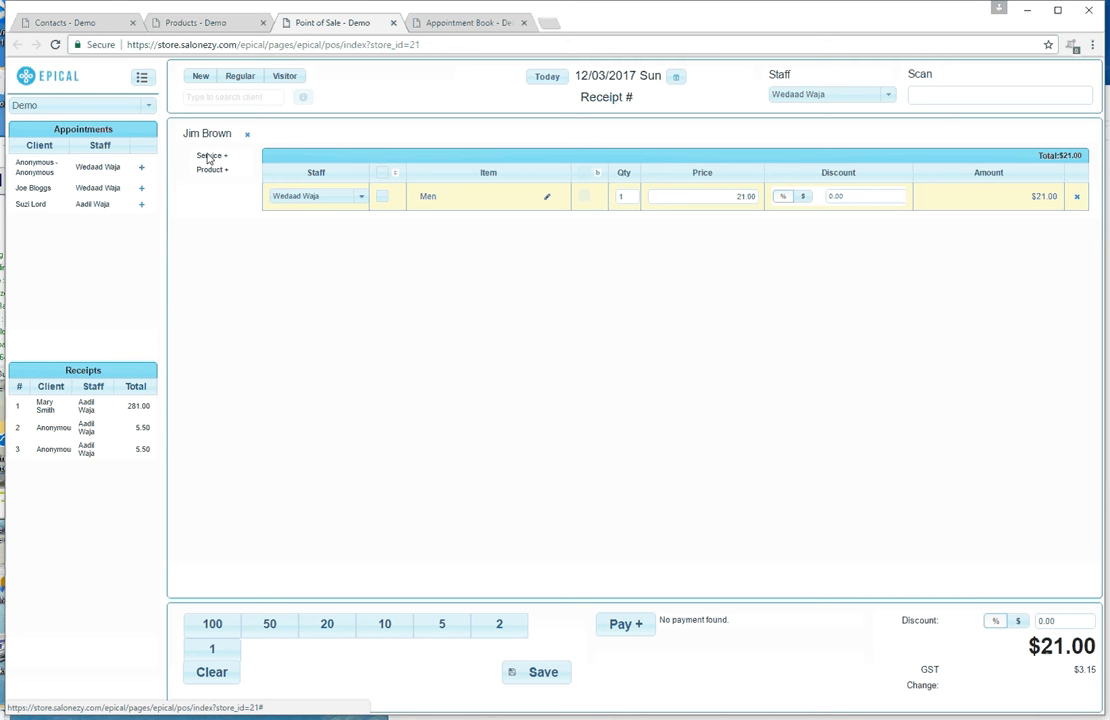
pyautogui.click(141, 189)
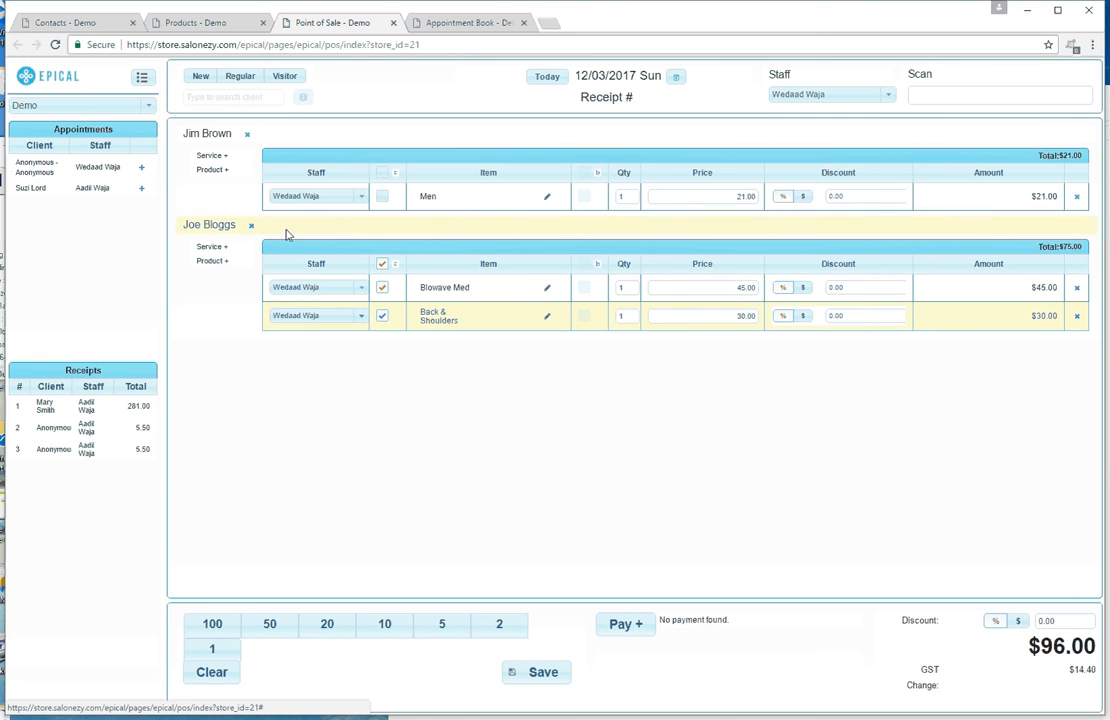
# Add the Water product to the second client's items using scan code 100, with New Staff as the seller
pyautogui.click(329, 233)
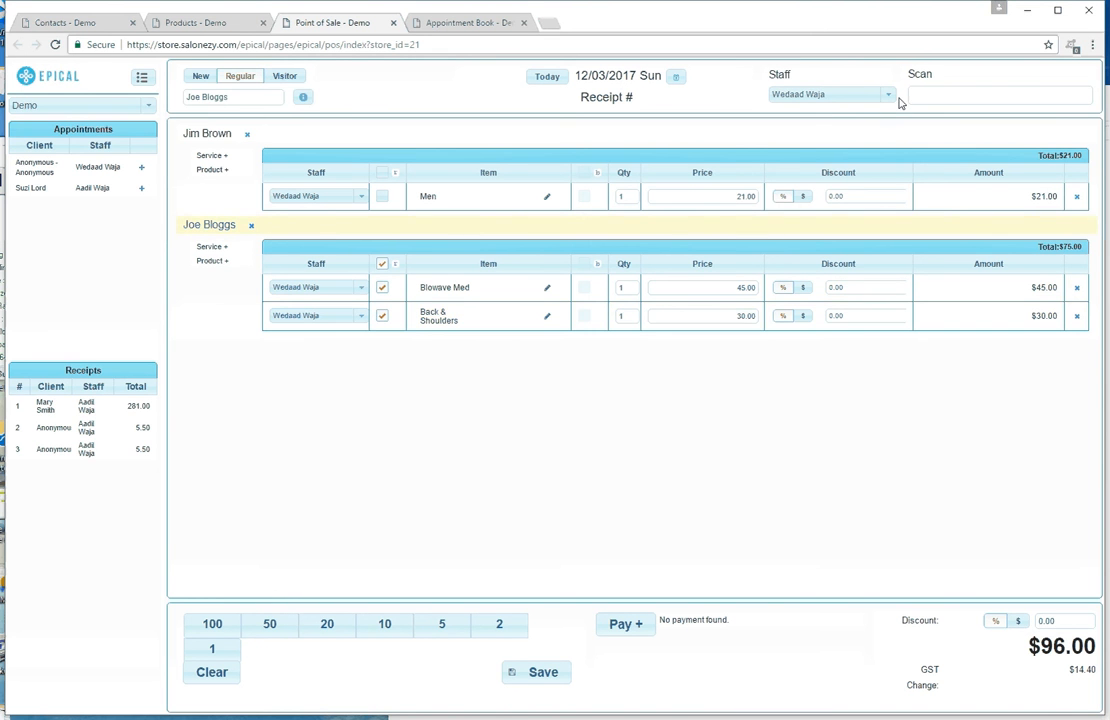
pyautogui.click(888, 98)
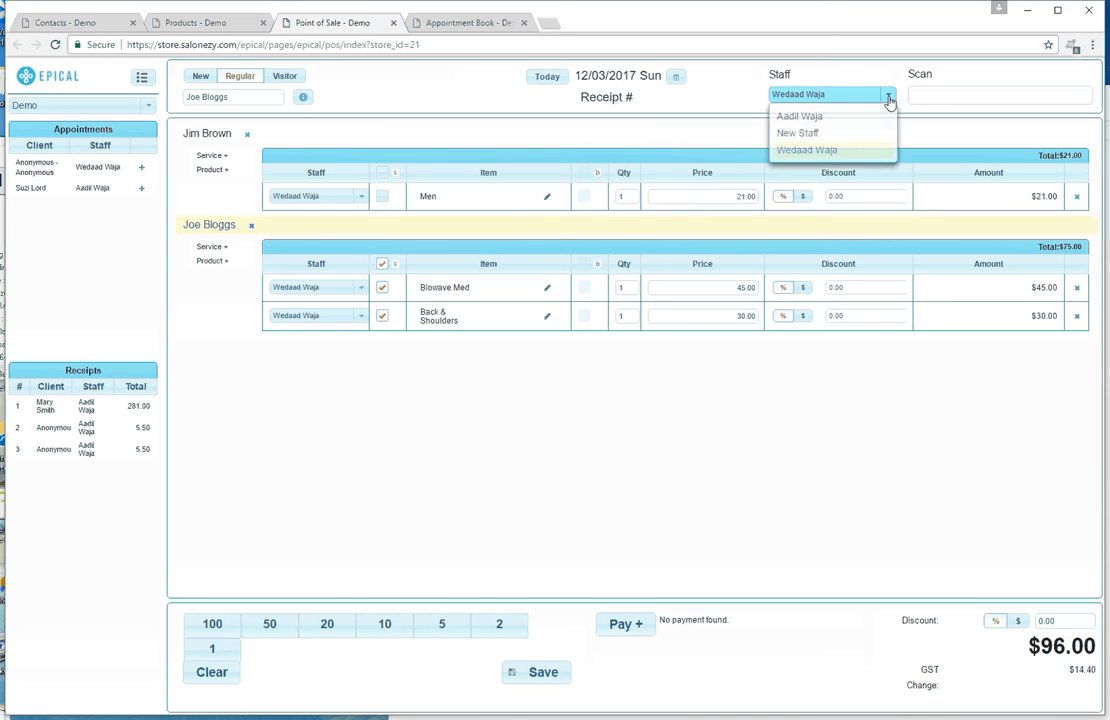
pyautogui.click(838, 134)
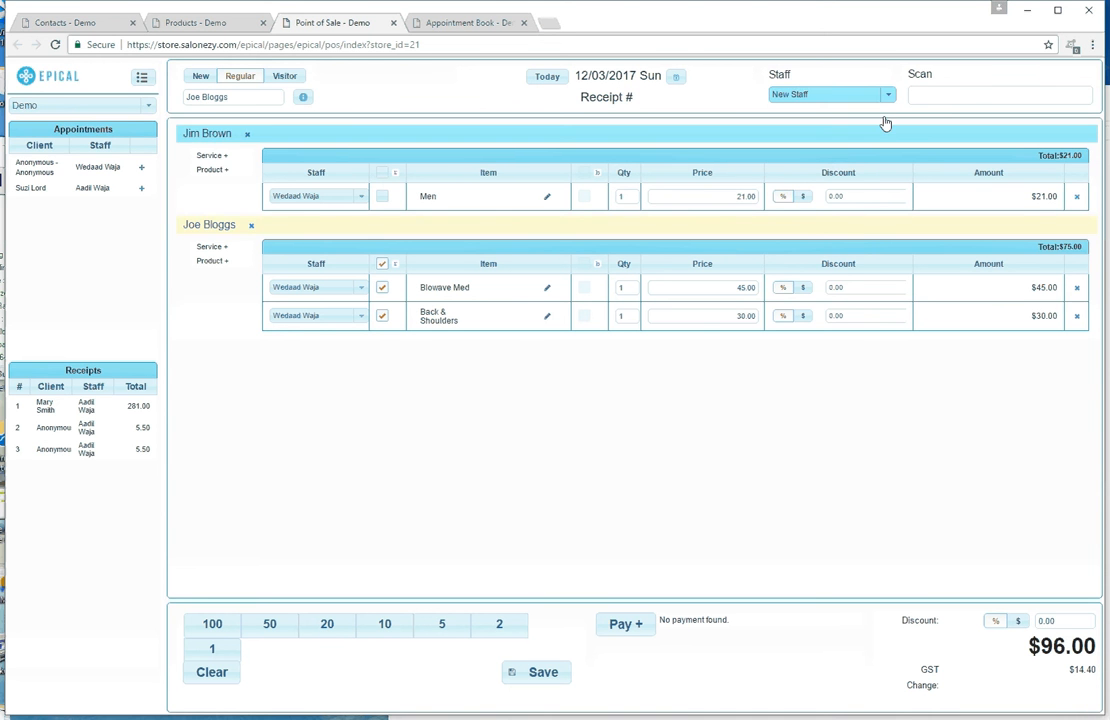
pyautogui.click(968, 101)
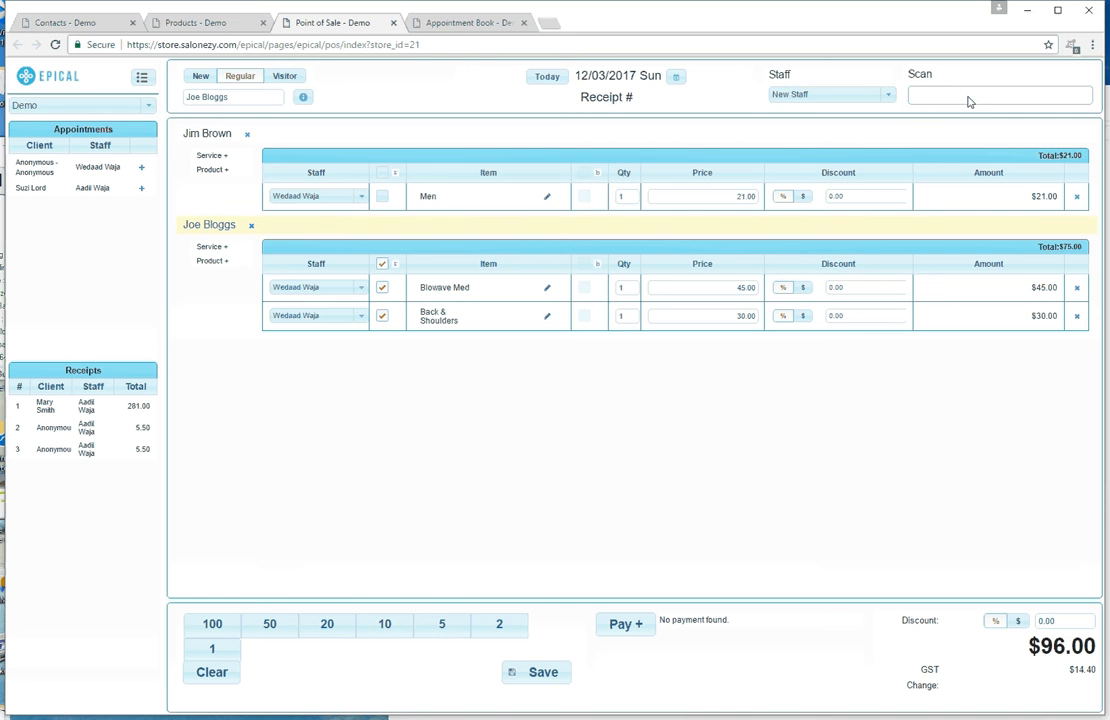
pyautogui.write('P100')
pyautogui.press('Return')
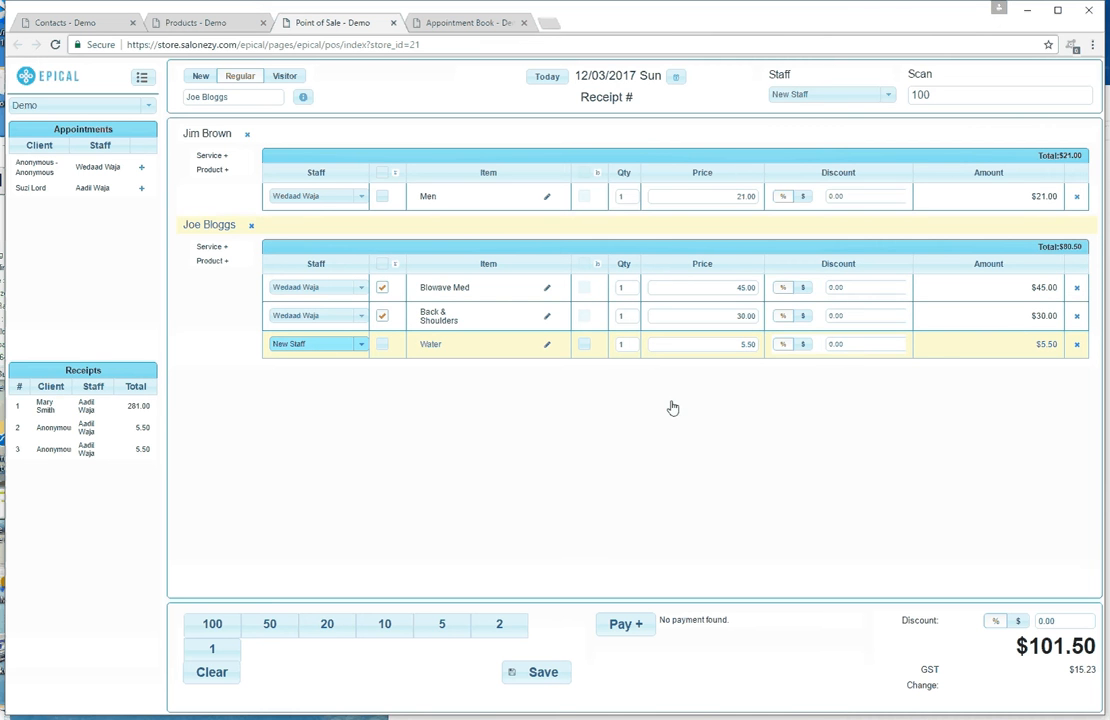
# Examine the Rebooked flags on both clients' service lines in the receipt
pyautogui.click(589, 195)
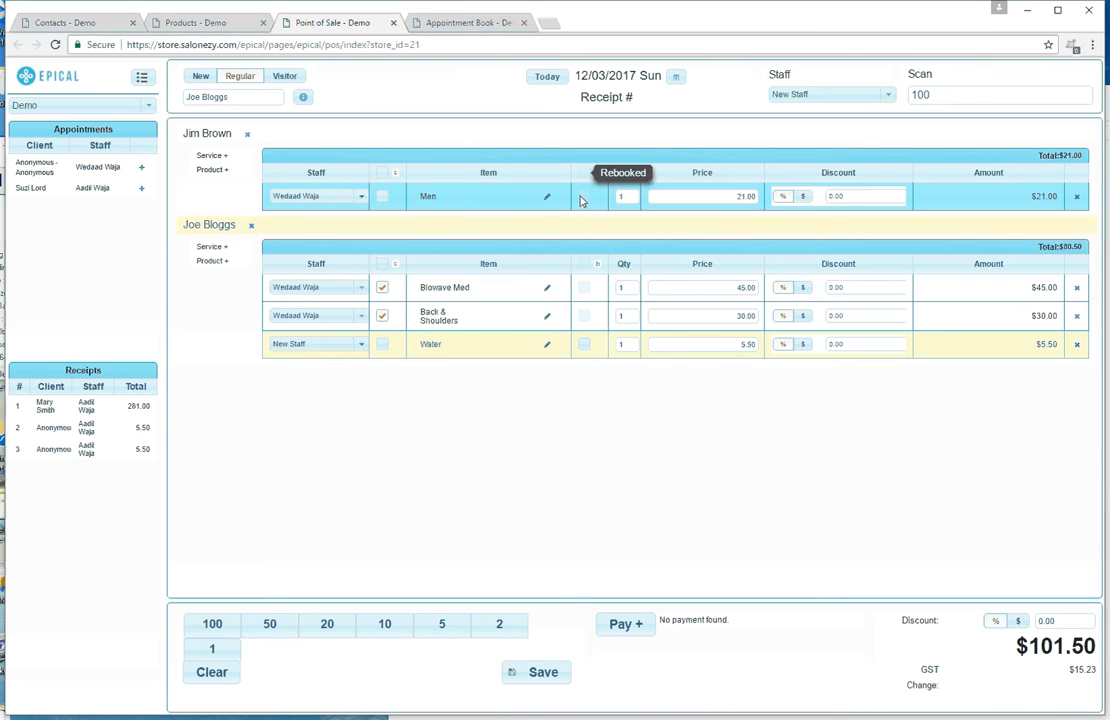
pyautogui.click(587, 288)
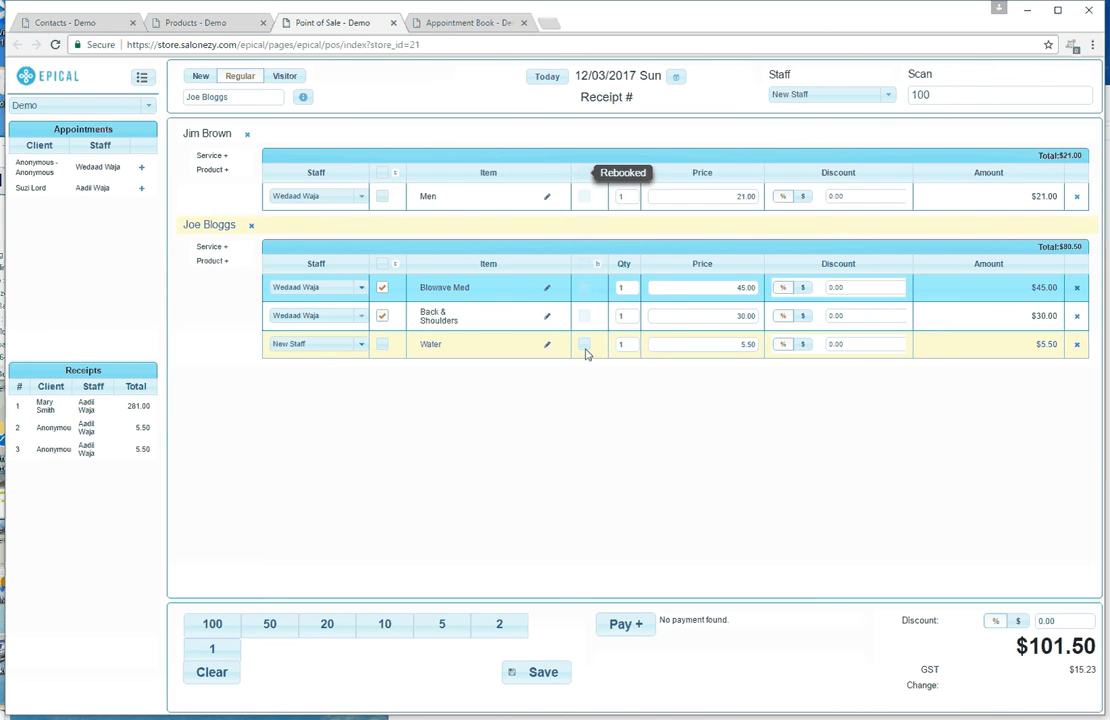
pyautogui.click(587, 316)
pyautogui.click(588, 195)
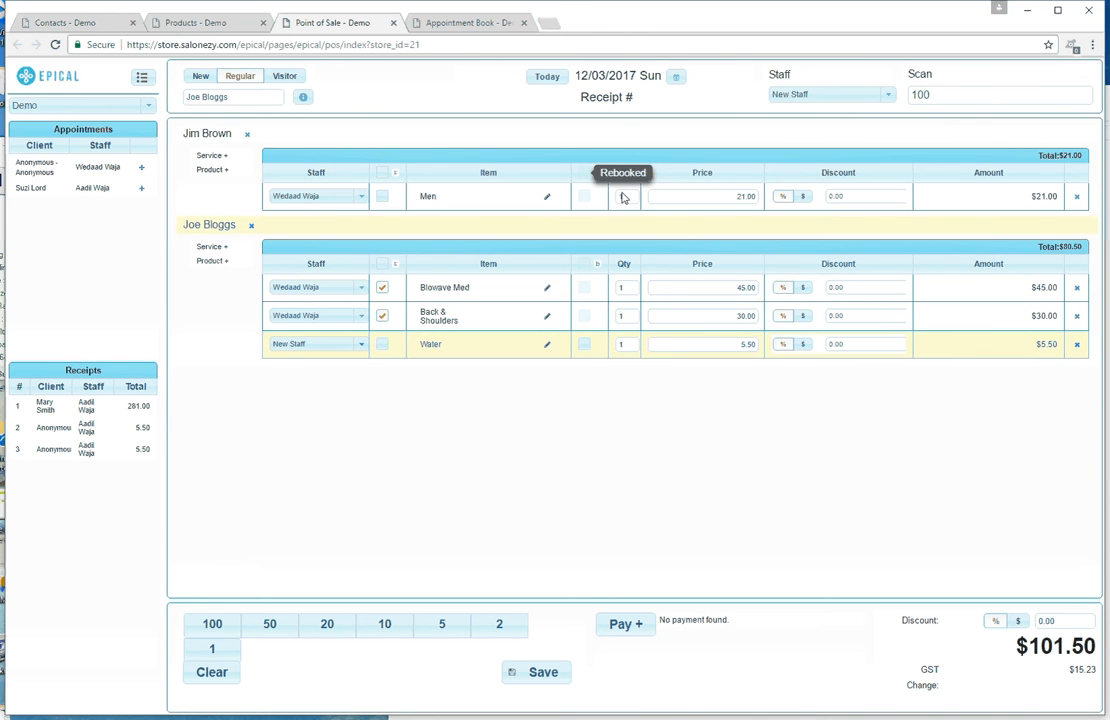
pyautogui.click(581, 200)
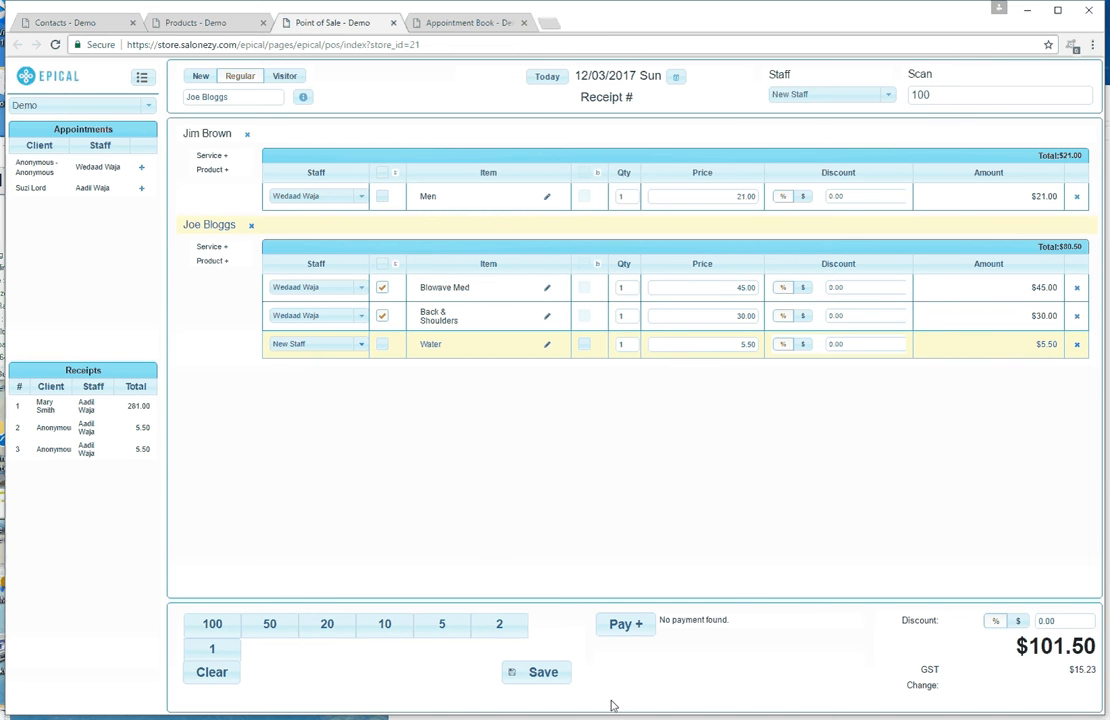
# Add an EFTPOS payment of 101.50 and save the receipt
pyautogui.click(638, 624)
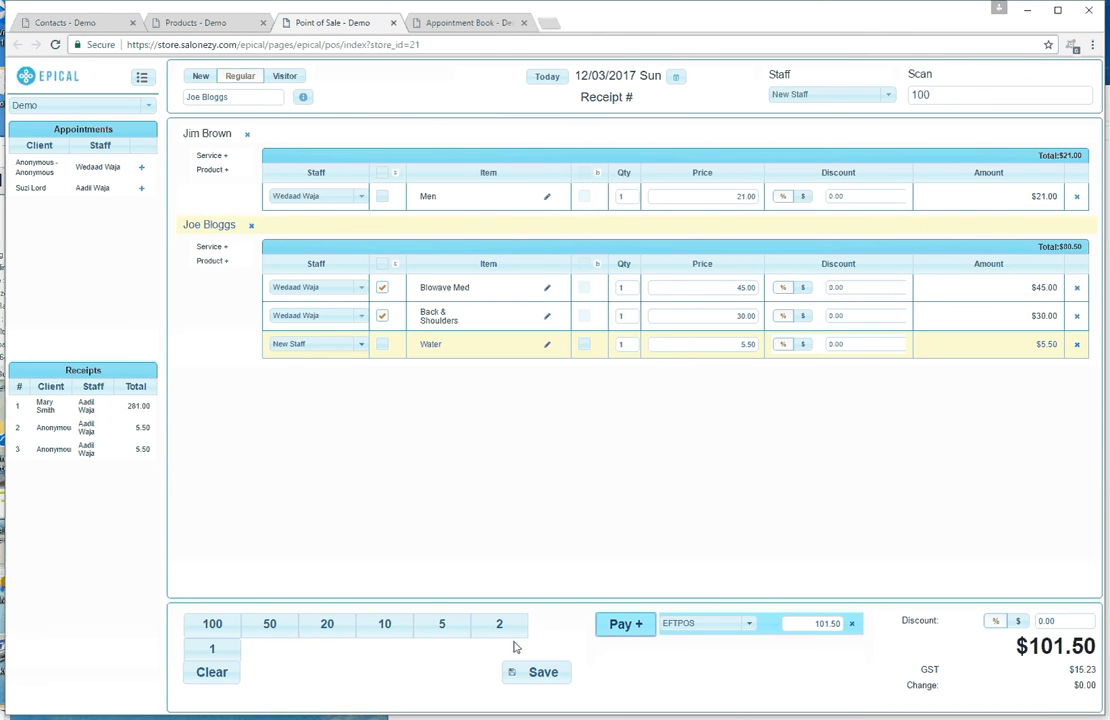
pyautogui.click(539, 684)
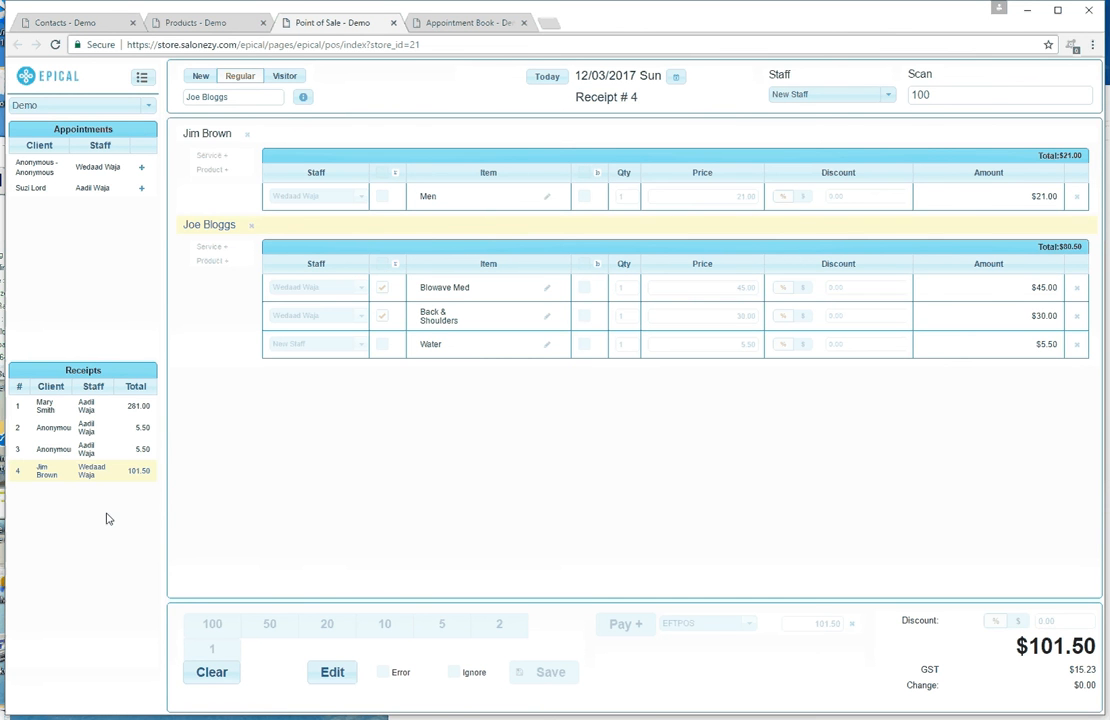
pyautogui.click(686, 308)
# Switch to the Appointment Book, reload it, and check the payment marks on the checked-out appointments
pyautogui.click(459, 24)
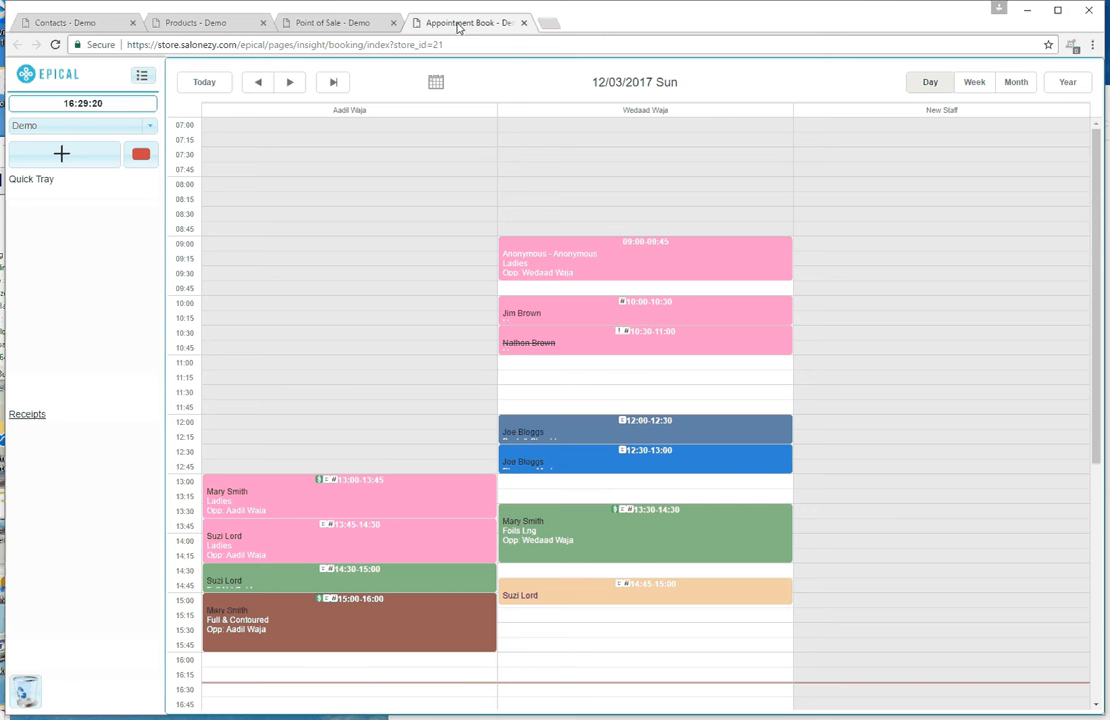
pyautogui.click(55, 45)
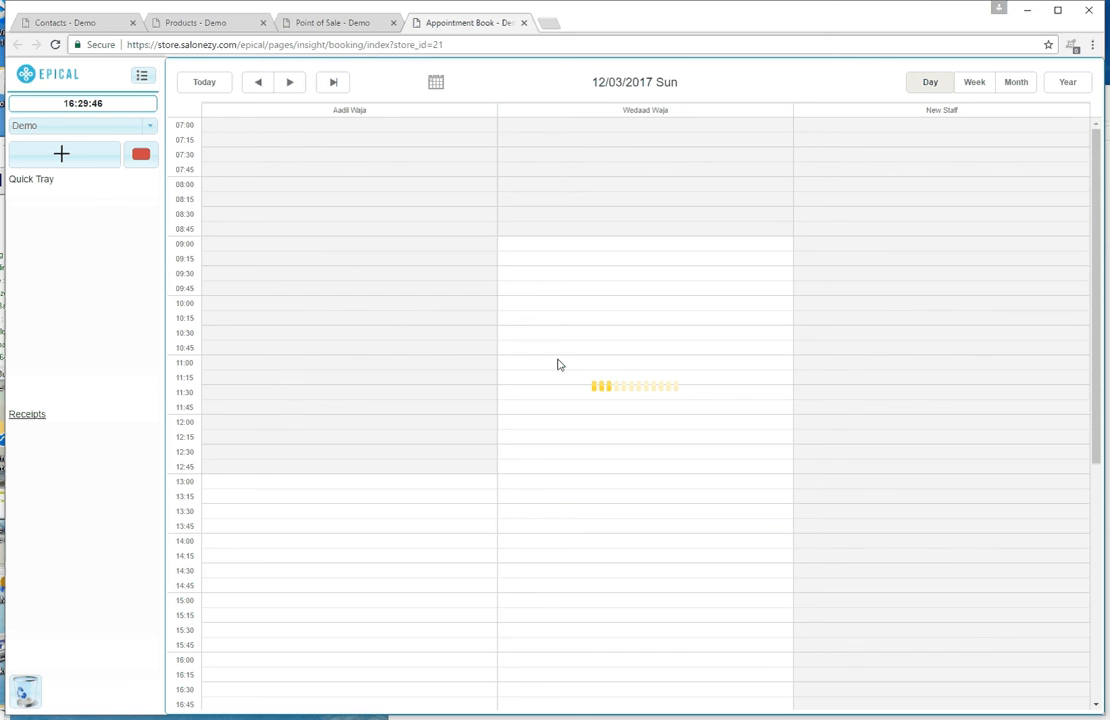
pyautogui.moveTo(538, 353)
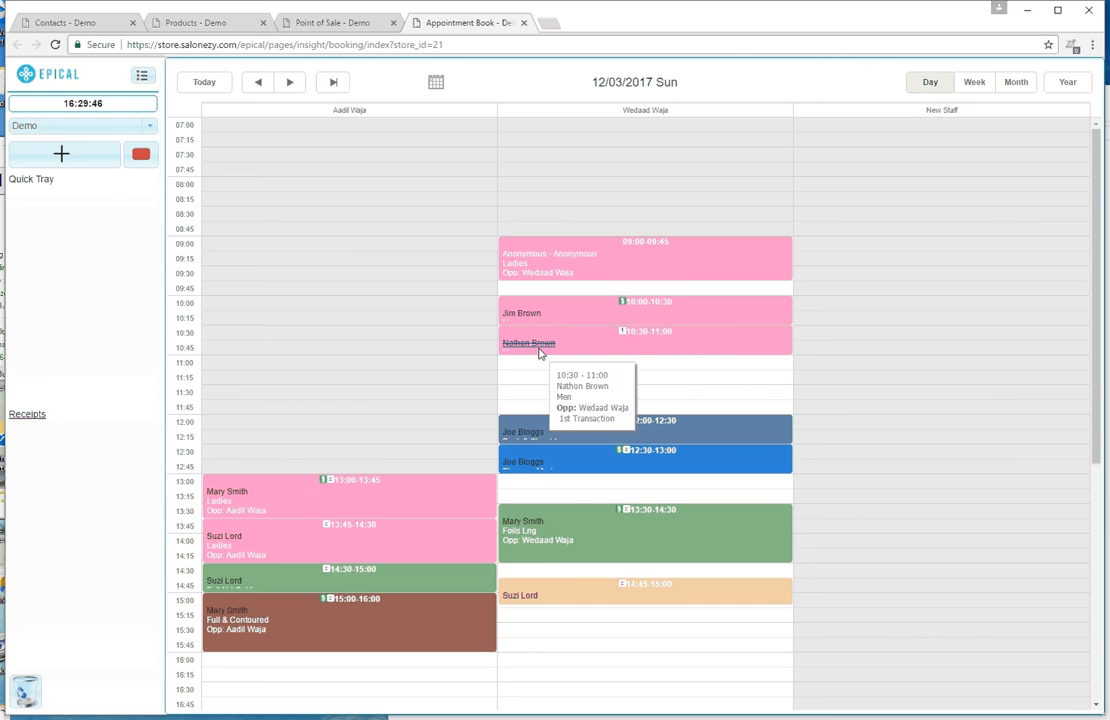
pyautogui.moveTo(621, 310)
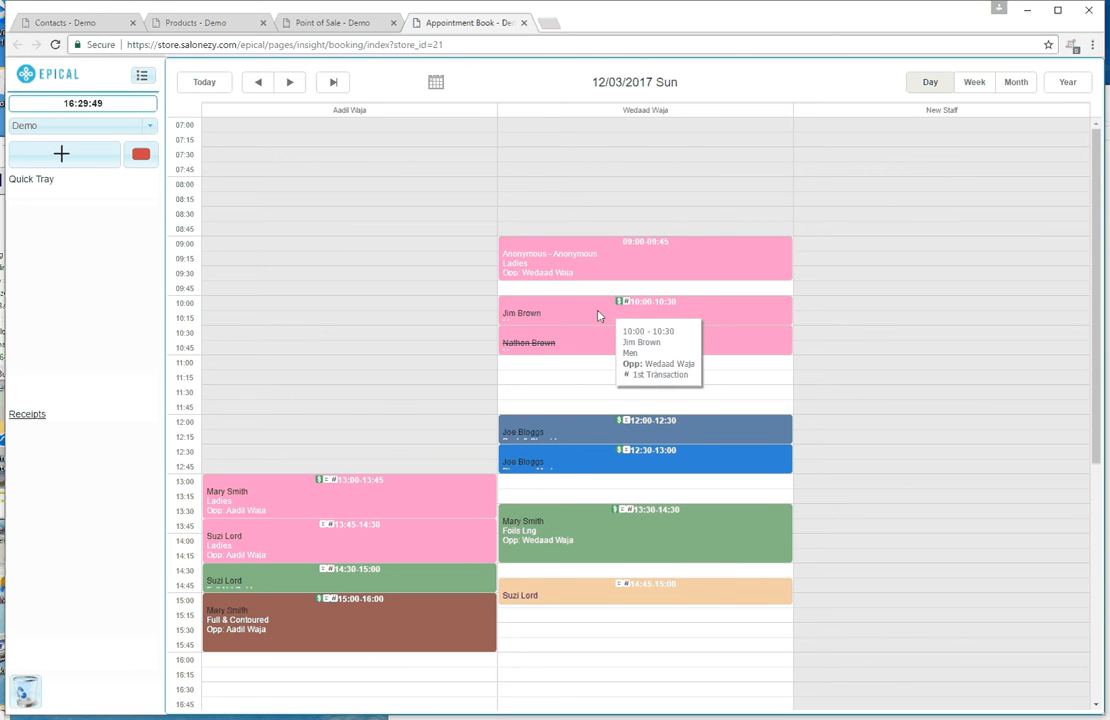
# Rebook the paid 10:00 Men appointment through the Quick Tray at 09:00 four weeks forward, and return the calendar to today
pyautogui.rightClick(597, 316)
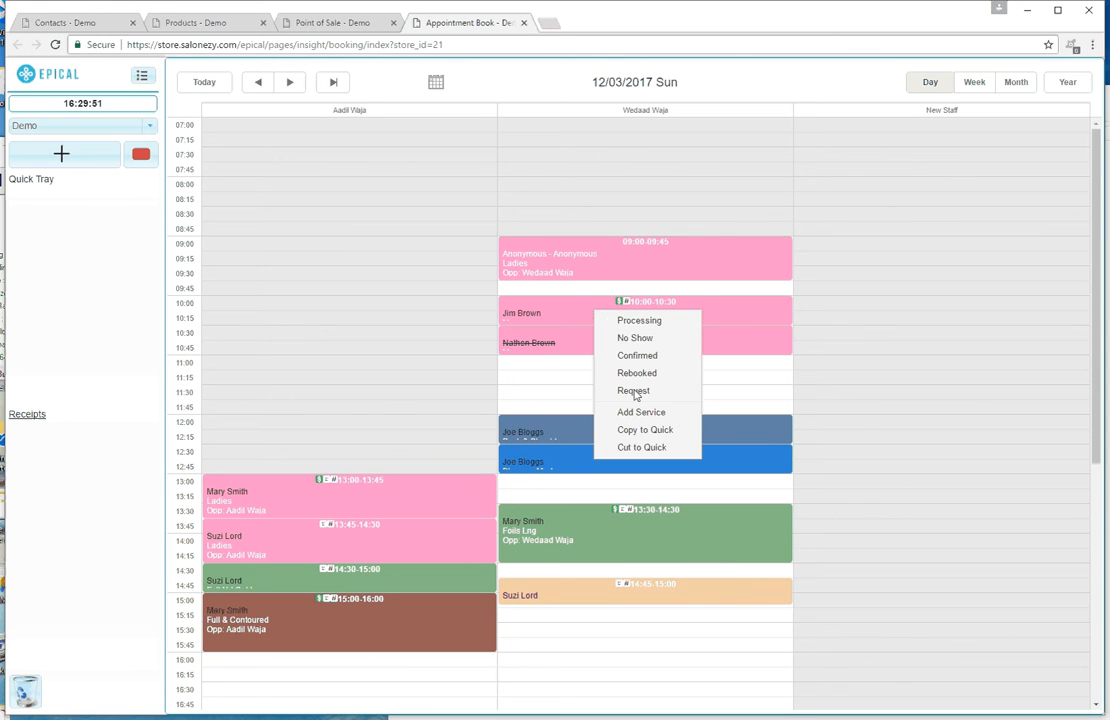
pyautogui.click(633, 430)
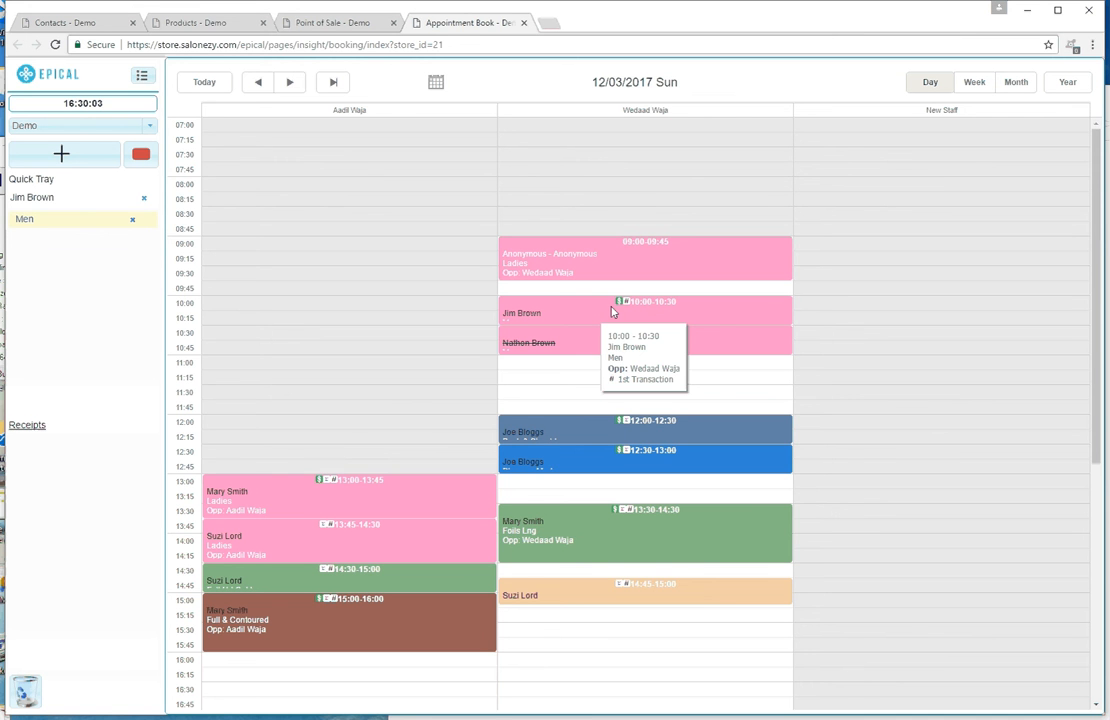
pyautogui.click(336, 84)
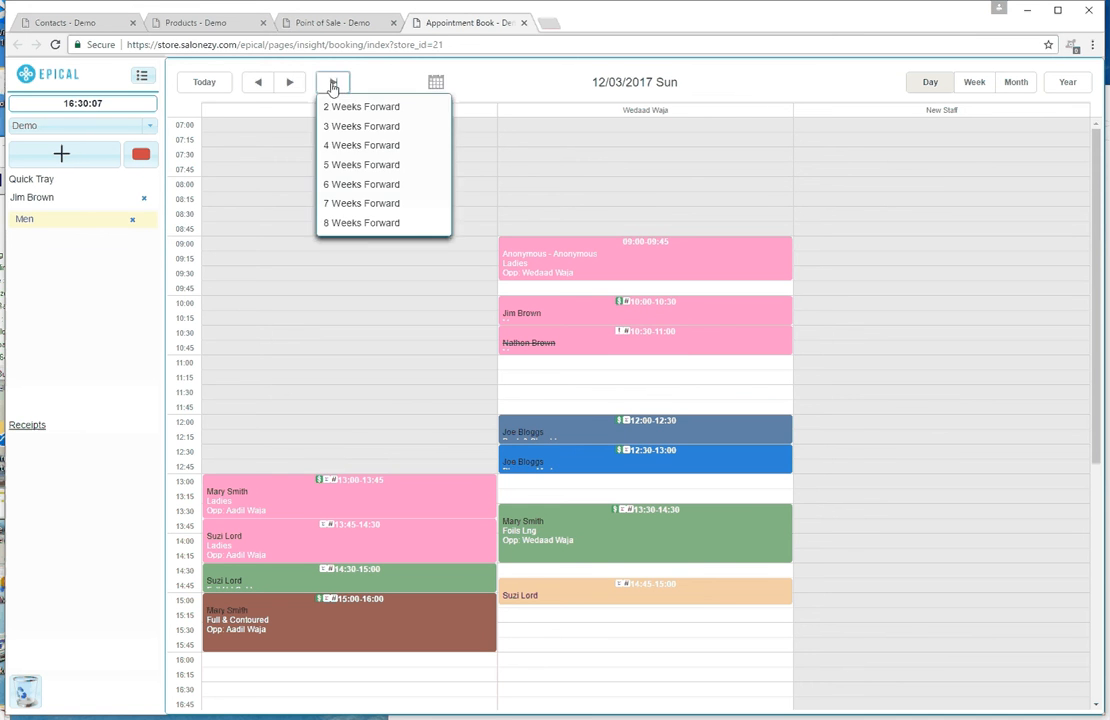
pyautogui.click(350, 149)
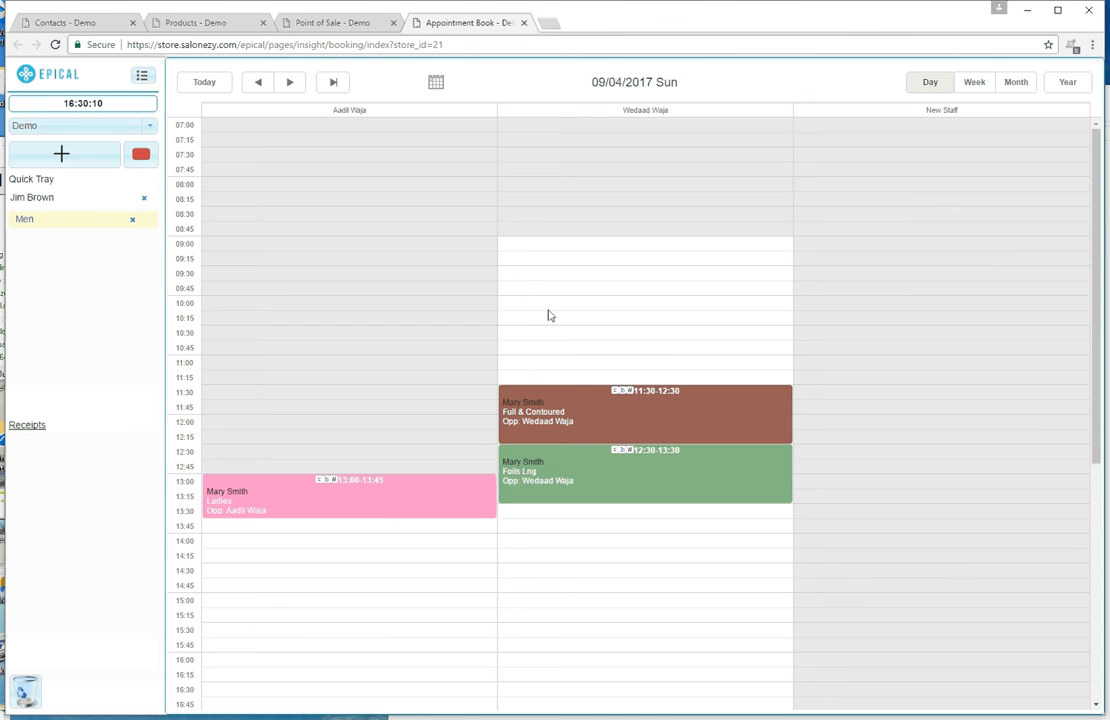
pyautogui.click(529, 247)
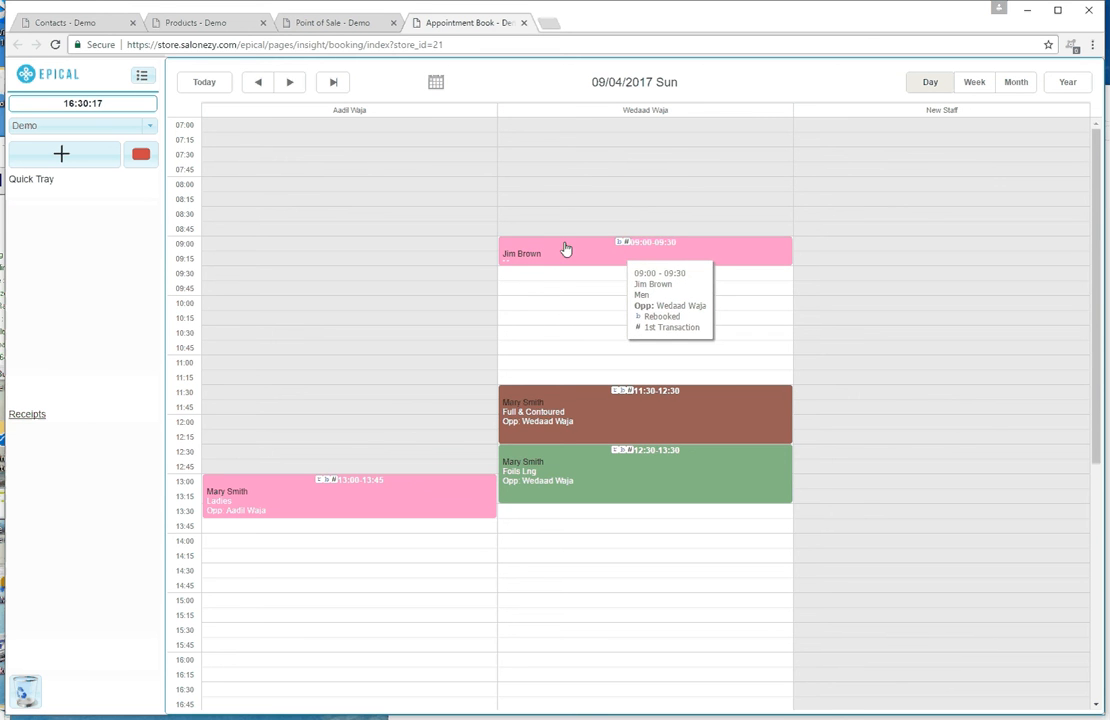
pyautogui.click(203, 83)
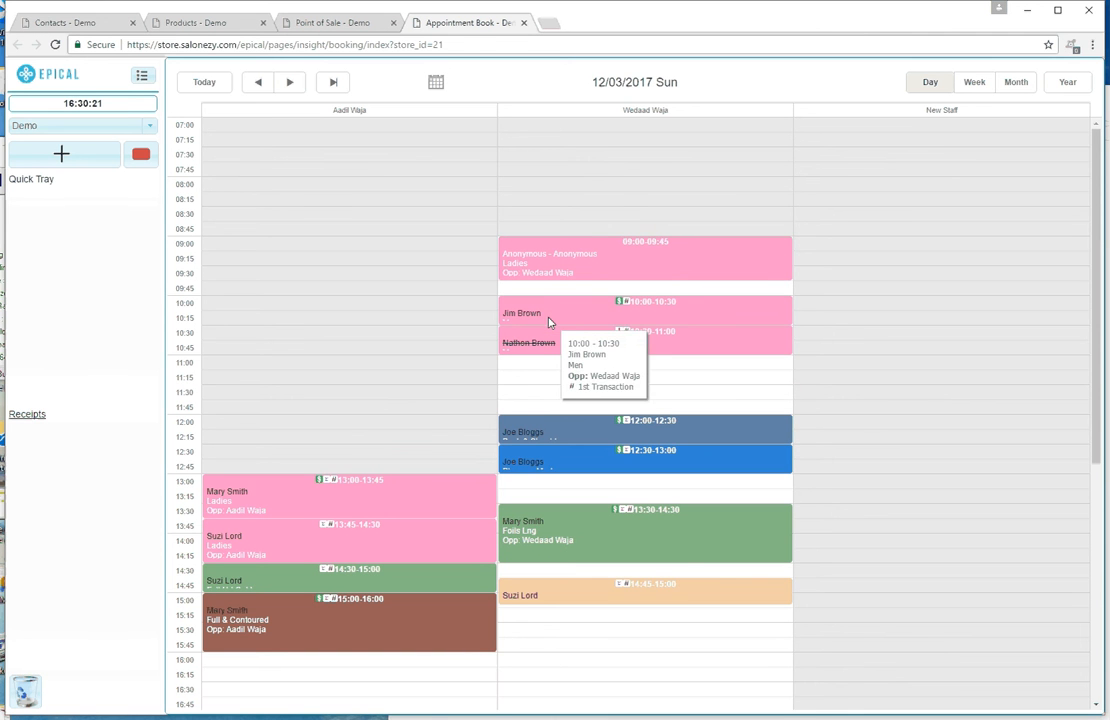
# Reload the Point of Sale and reopen the newest receipt to check the Rebooked flag on the Men service
pyautogui.click(336, 23)
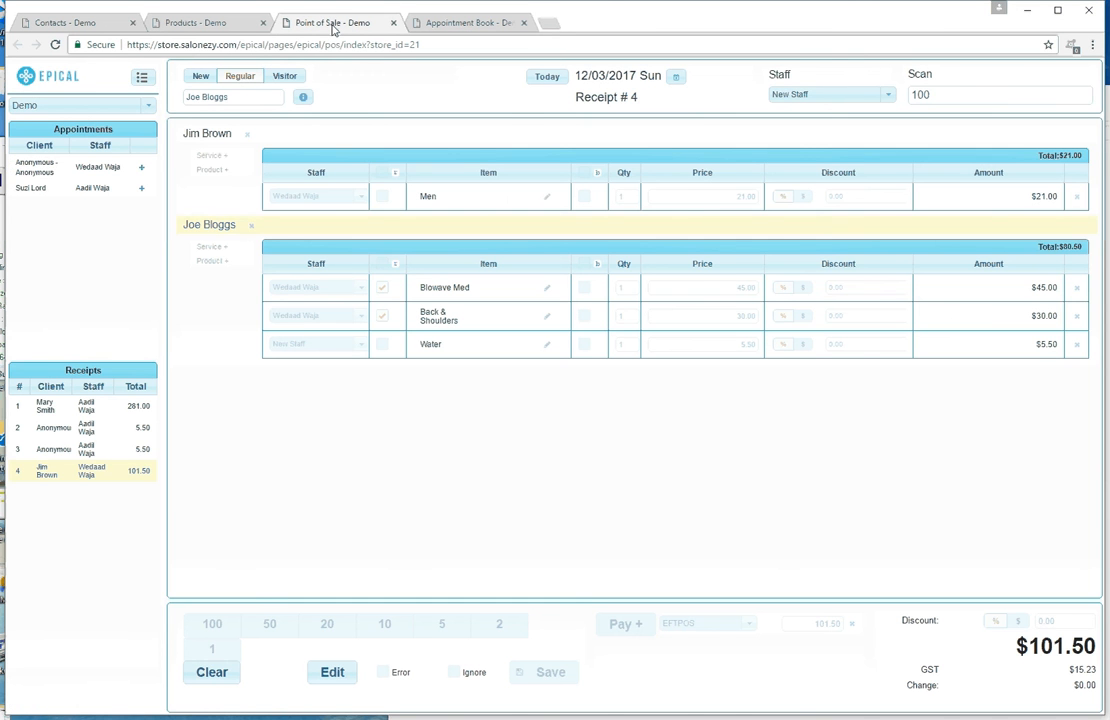
pyautogui.click(54, 45)
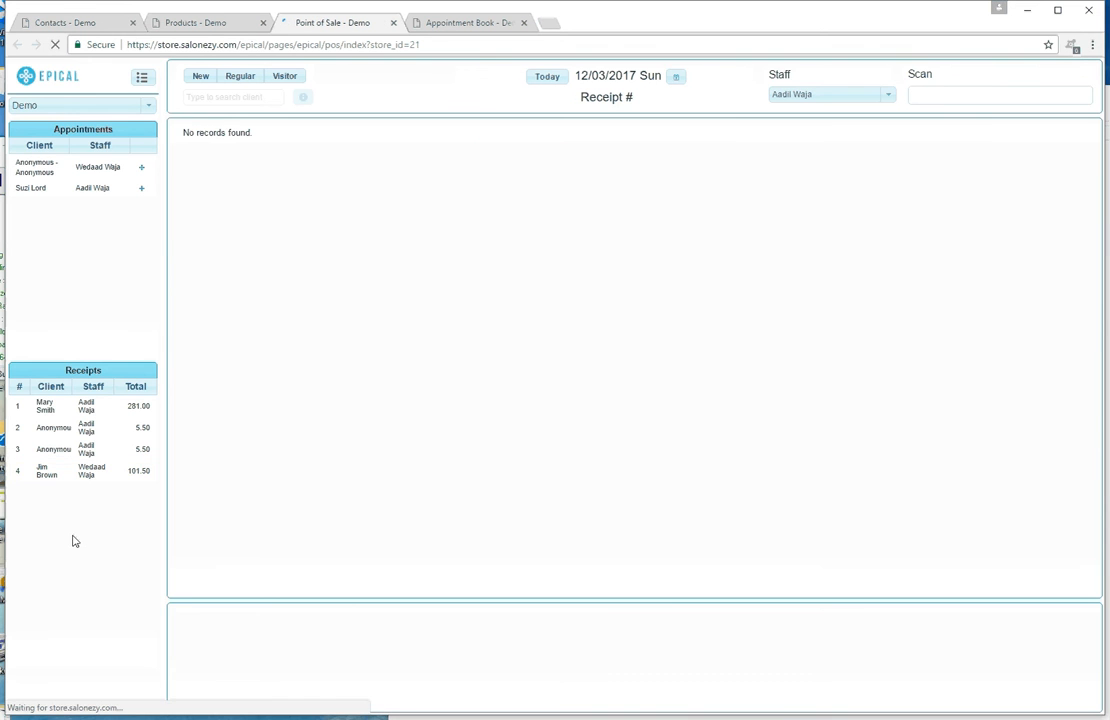
pyautogui.click(50, 480)
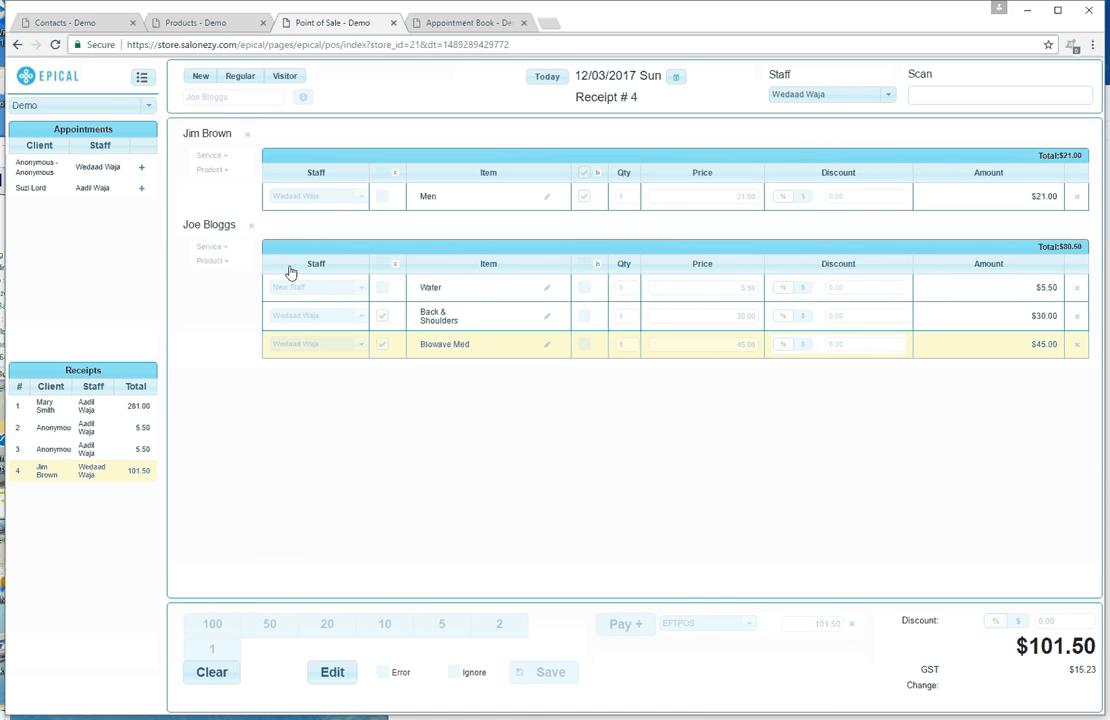
pyautogui.click(584, 198)
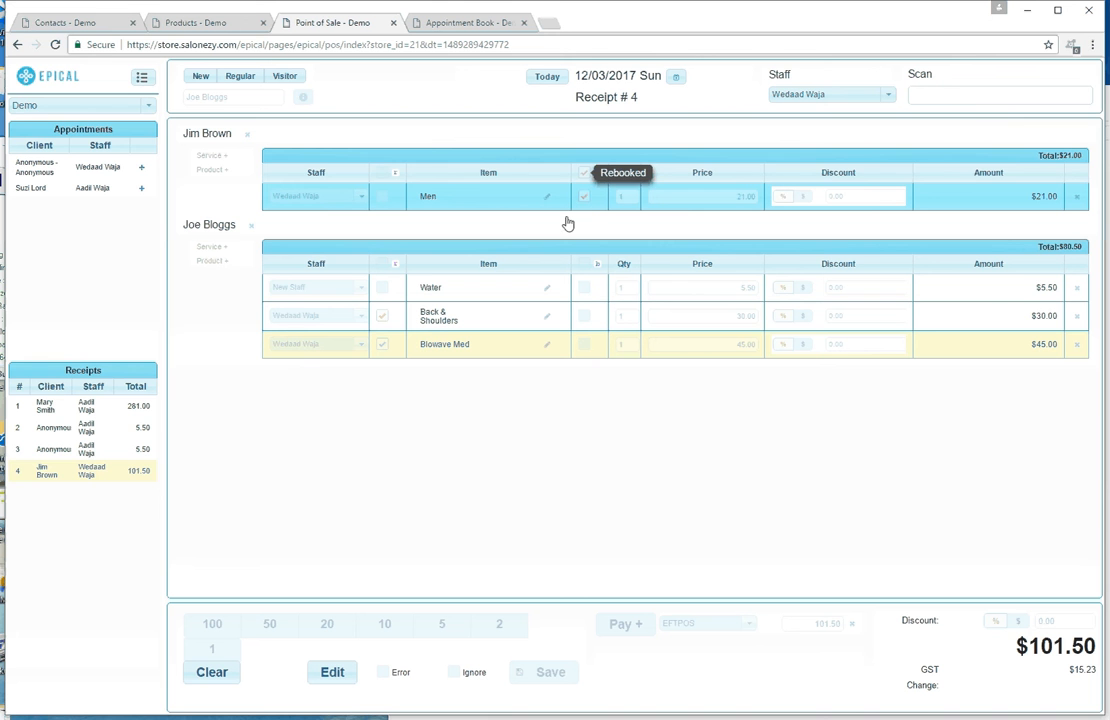